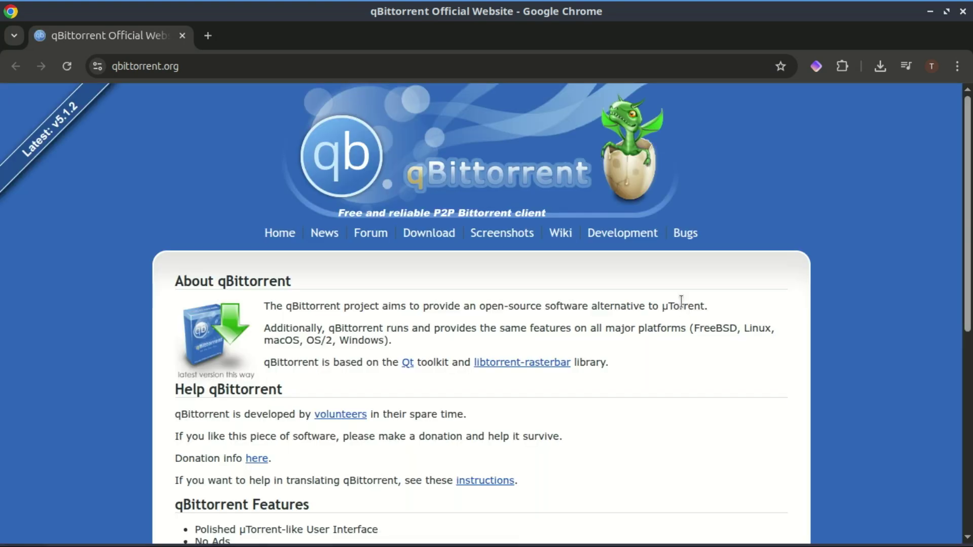
Scroll through the qBittorrent home page's About, Help and Features sections and back to the top.
scroll(681, 301, down, 3)
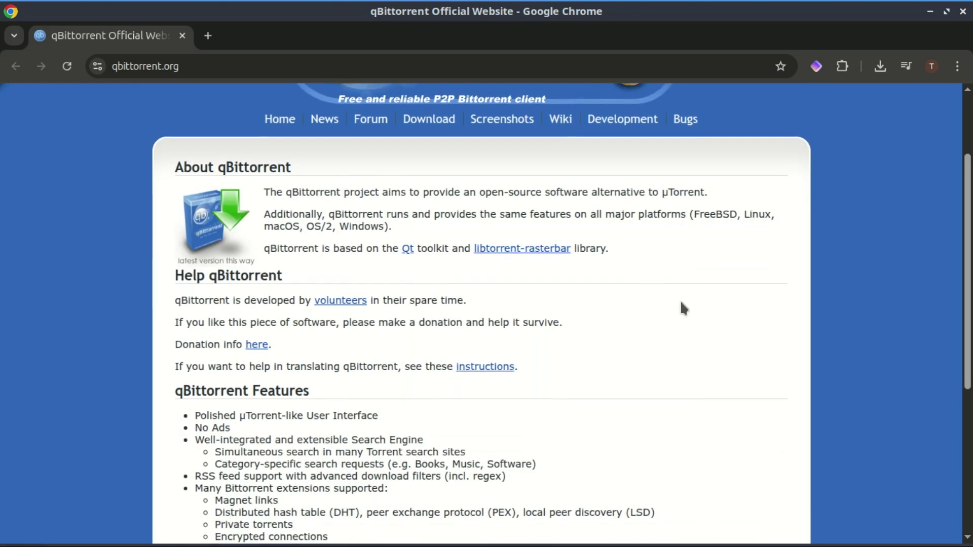
scroll(681, 301, down, 2)
scroll(681, 303, down, 1)
scroll(681, 303, down, 1)
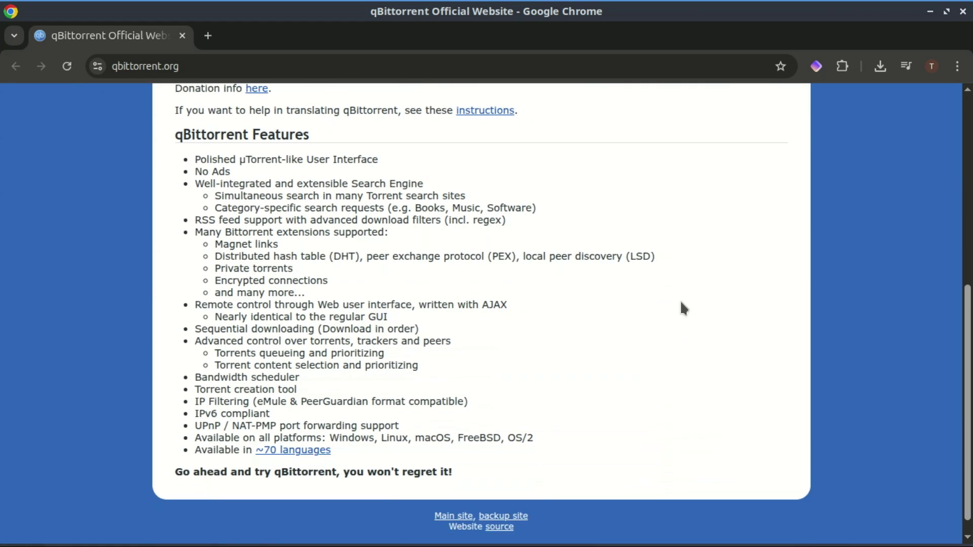
scroll(681, 304, up, 1)
scroll(681, 303, up, 4)
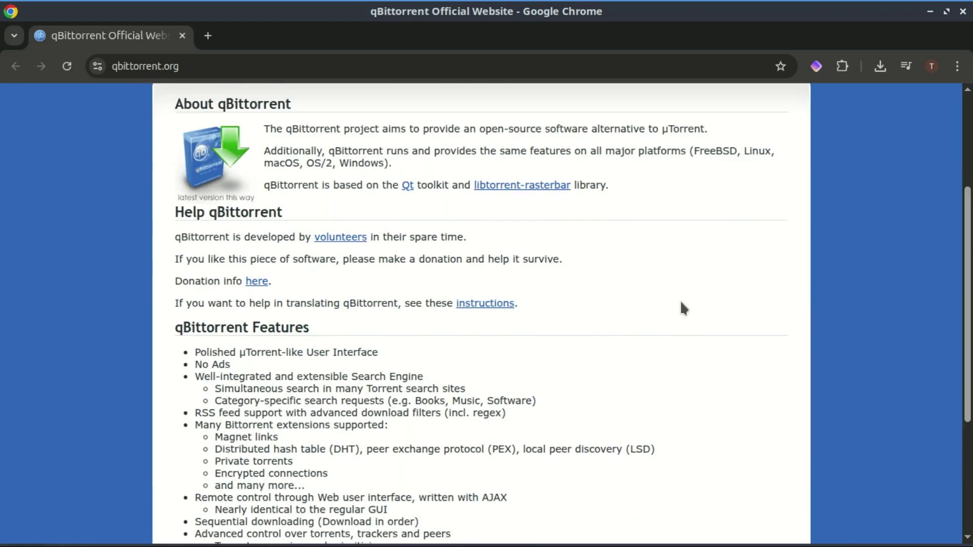
scroll(681, 303, up, 2)
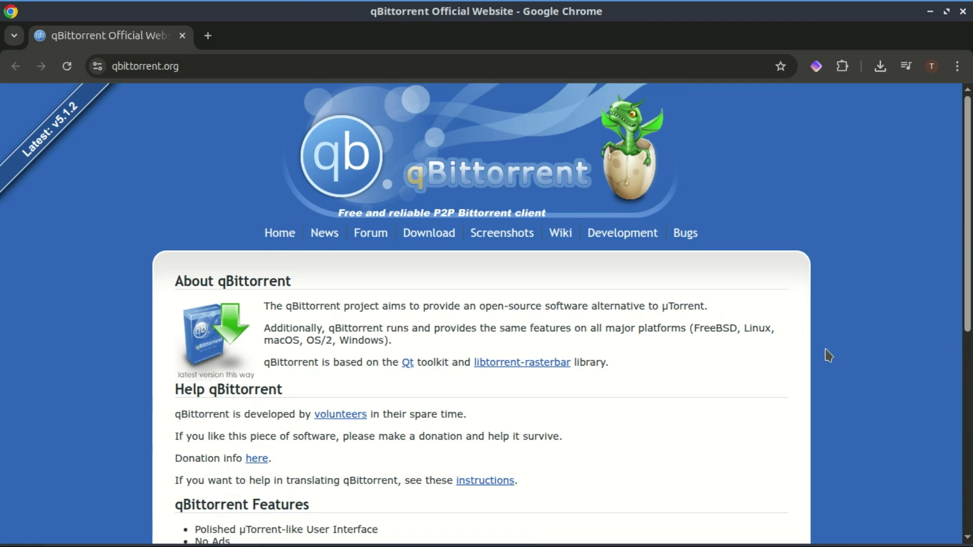
Go to the Download page and scroll to the Linux qBittorrent v5.1.2 section.
click(429, 240)
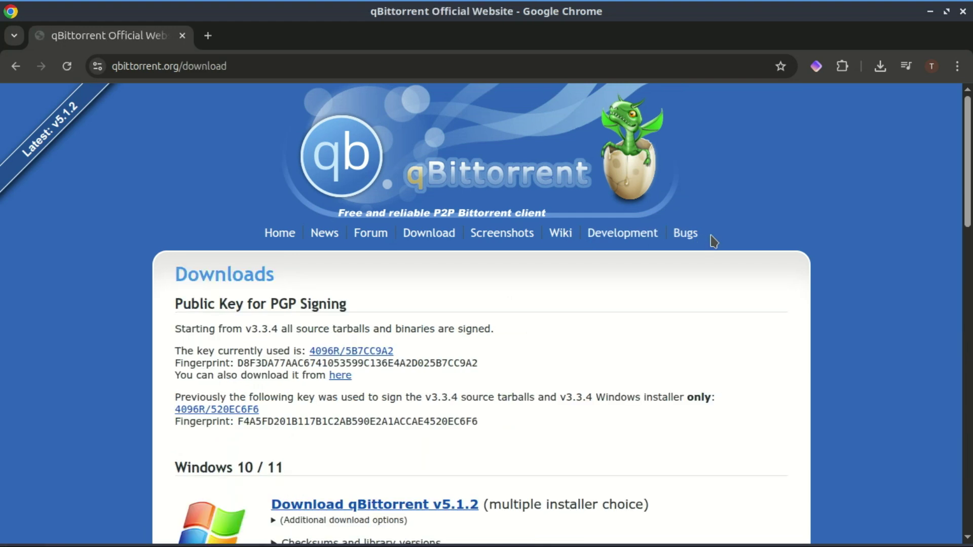
scroll(714, 241, down, 2)
scroll(714, 241, down, 2)
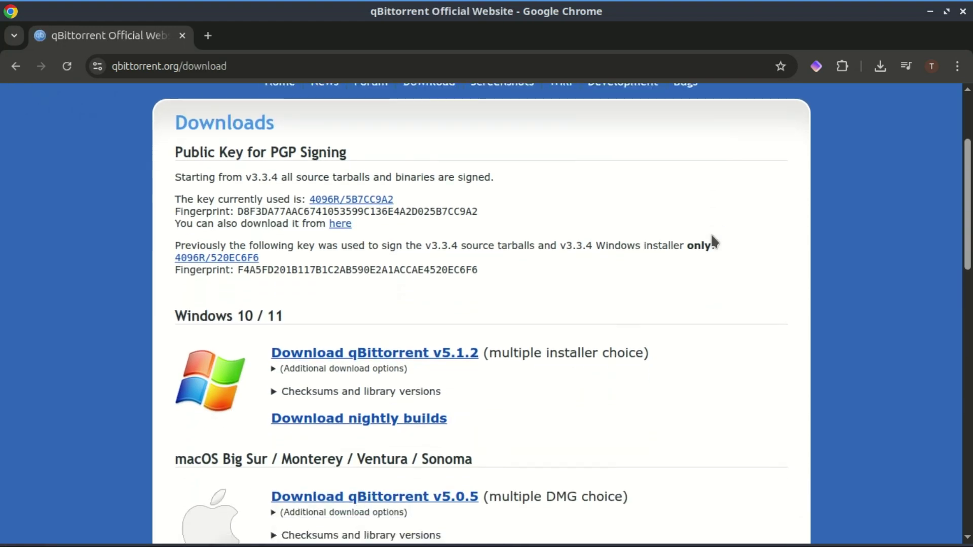
scroll(713, 241, down, 2)
scroll(712, 236, down, 1)
scroll(712, 237, down, 2)
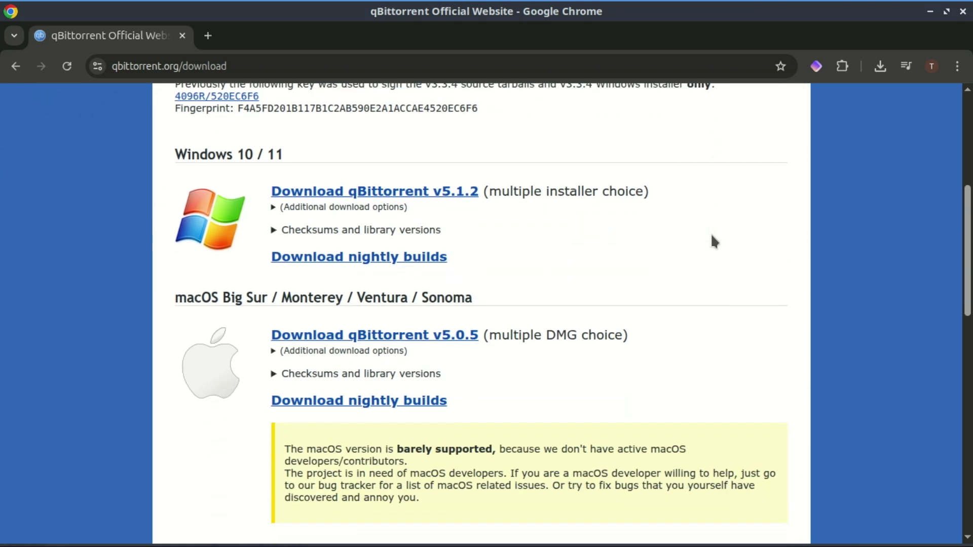
scroll(712, 236, down, 1)
scroll(712, 236, down, 1)
scroll(712, 235, down, 1)
scroll(711, 235, down, 2)
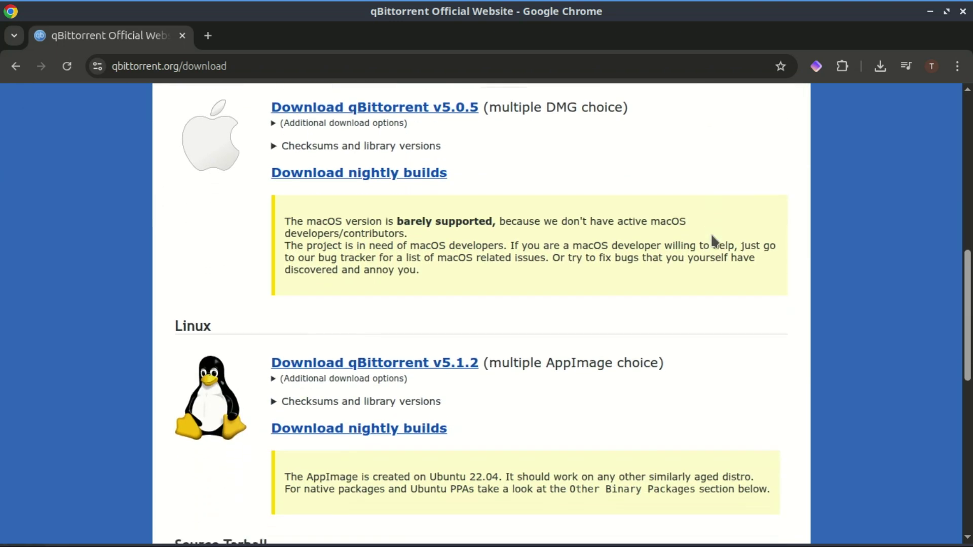
scroll(711, 235, down, 1)
scroll(714, 241, down, 2)
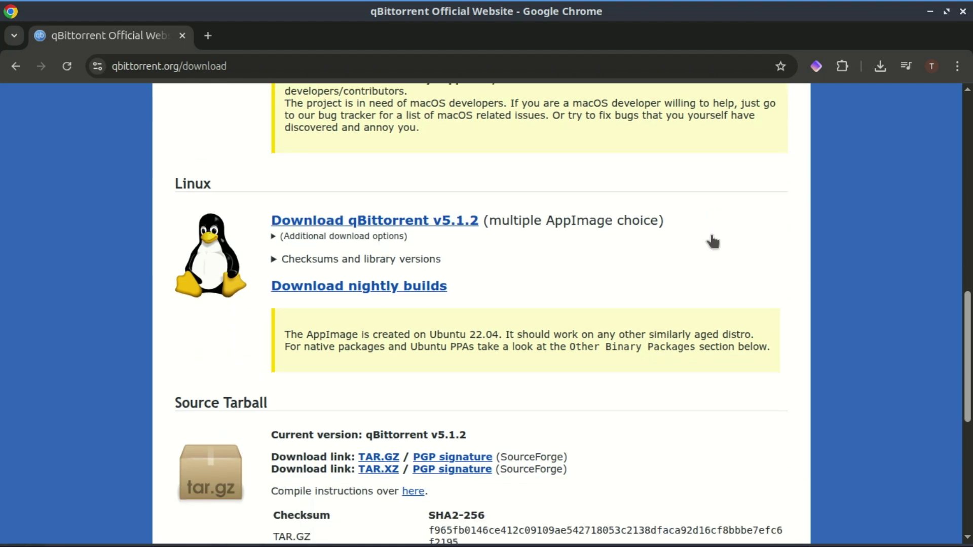
scroll(714, 242, up, 2)
scroll(710, 233, up, 1)
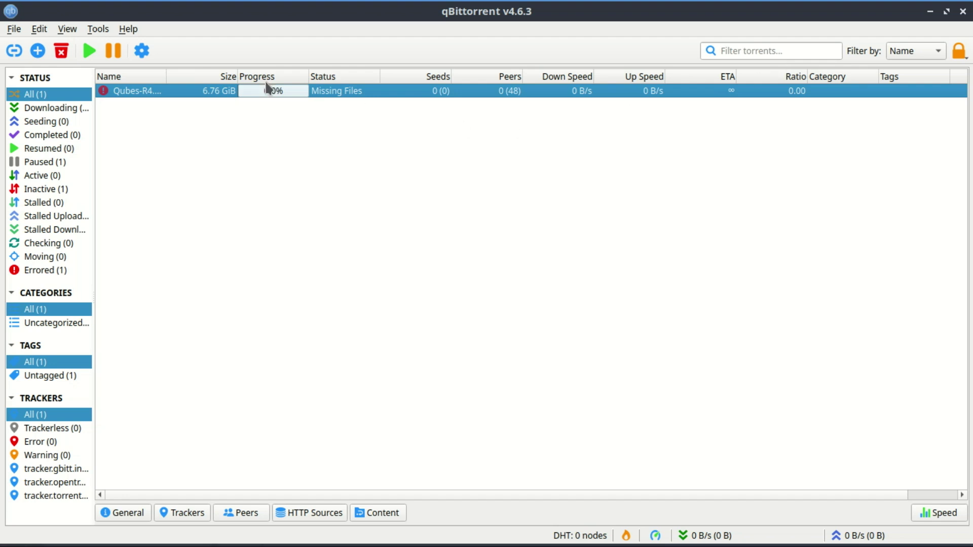
Remove the Qubes-R4.2.4-x86_64 torrent from the transfer list and confirm.
right_click(175, 93)
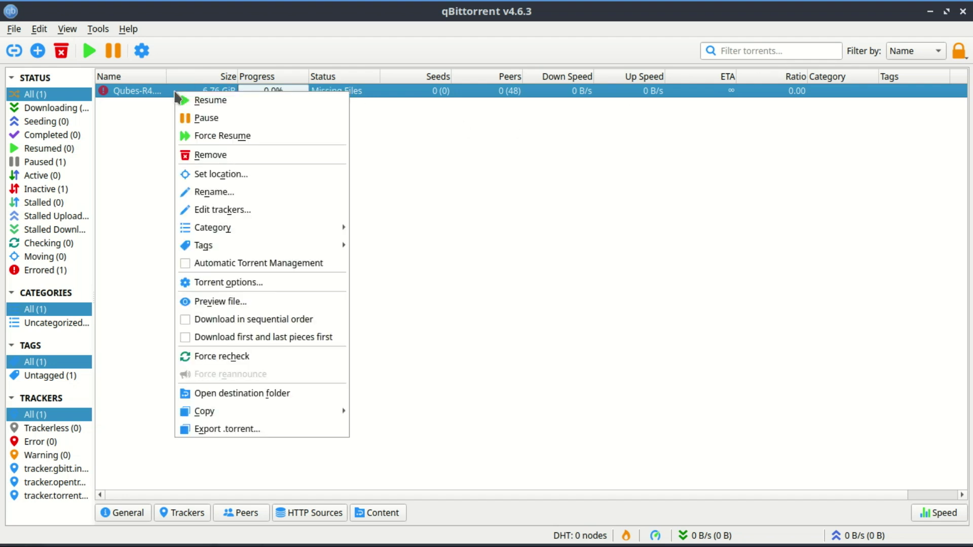
click(209, 155)
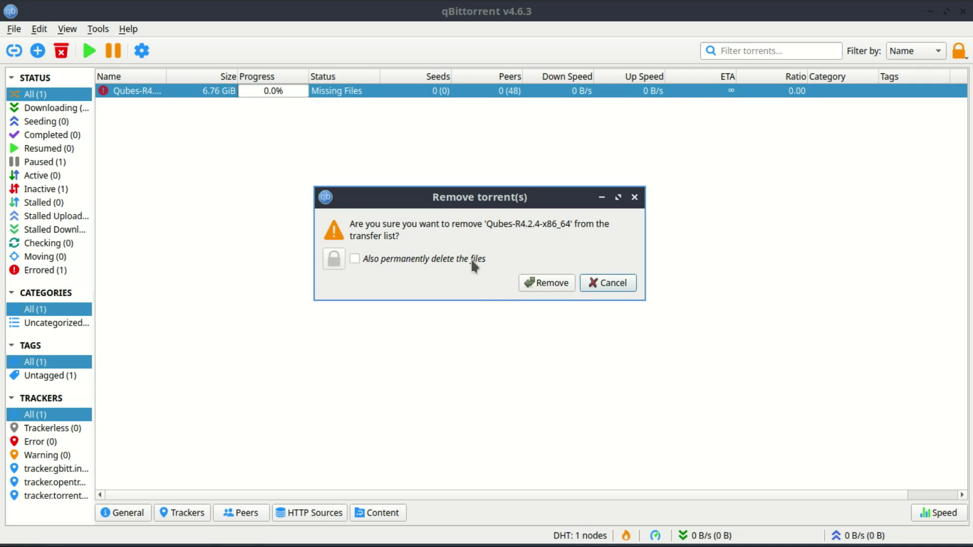
click(552, 283)
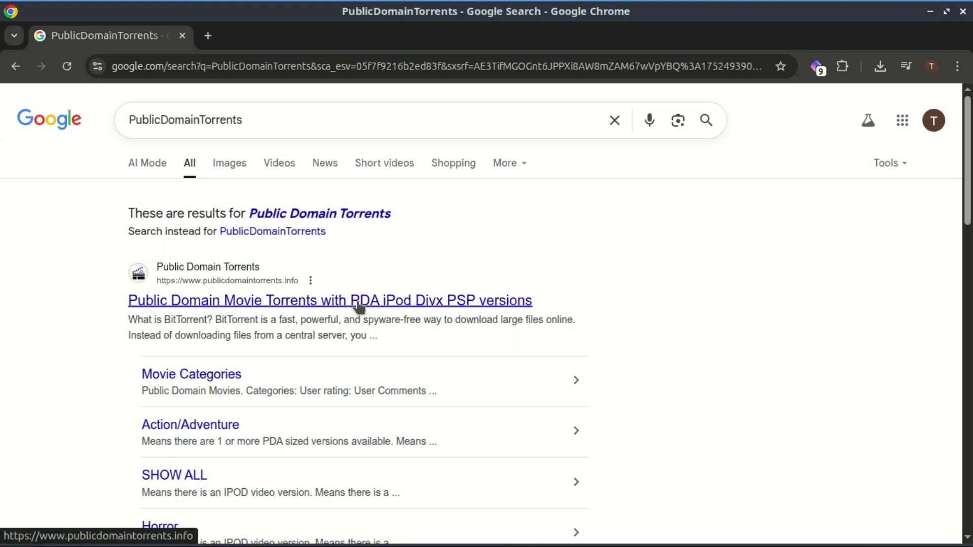
Open the first Public Domain Torrents result in a new tab and scroll through it.
right_click(353, 302)
click(390, 319)
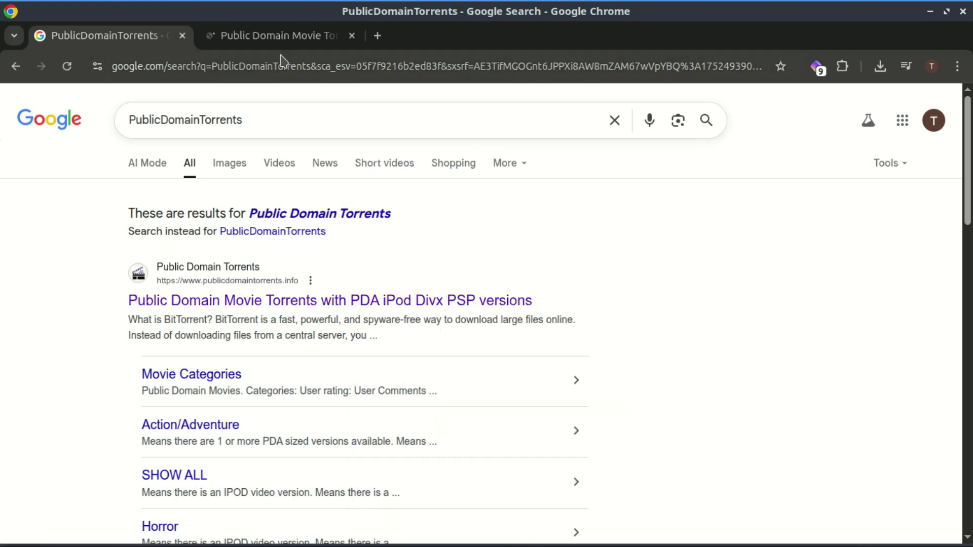
click(267, 37)
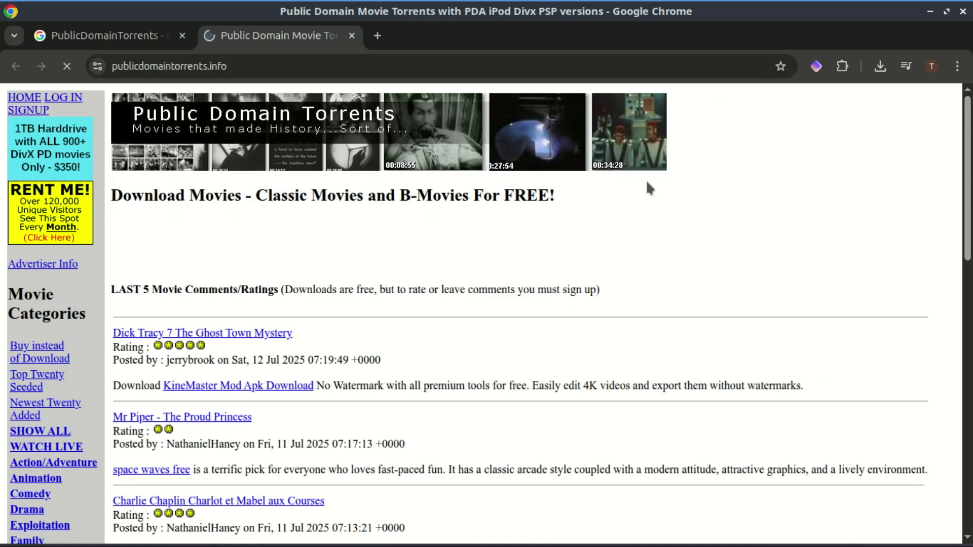
scroll(487, 304, down, 2)
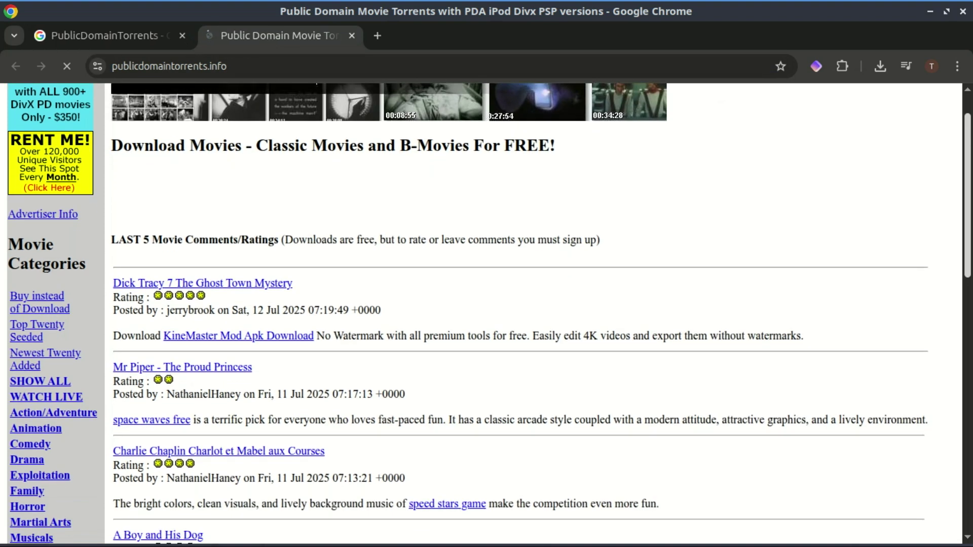
scroll(486, 304, down, 1)
scroll(486, 304, down, 1)
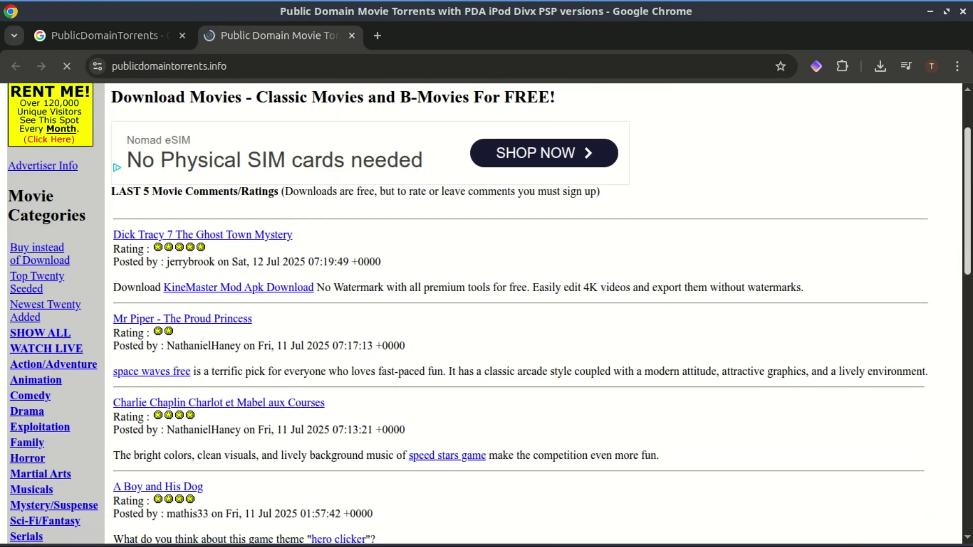
scroll(963, 143, up, 4)
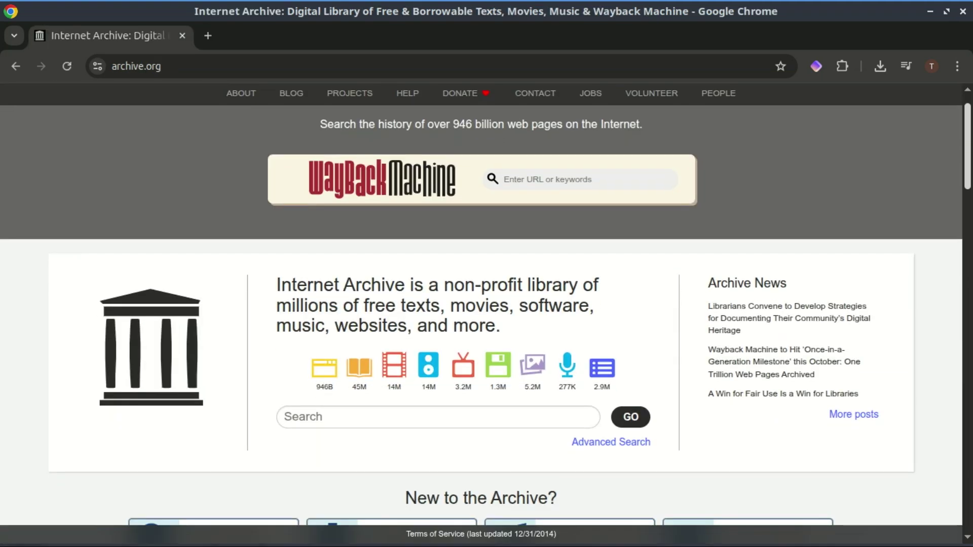
Scroll down the archive.org homepage into Top Collections and partway back up.
scroll(486, 305, down, 2)
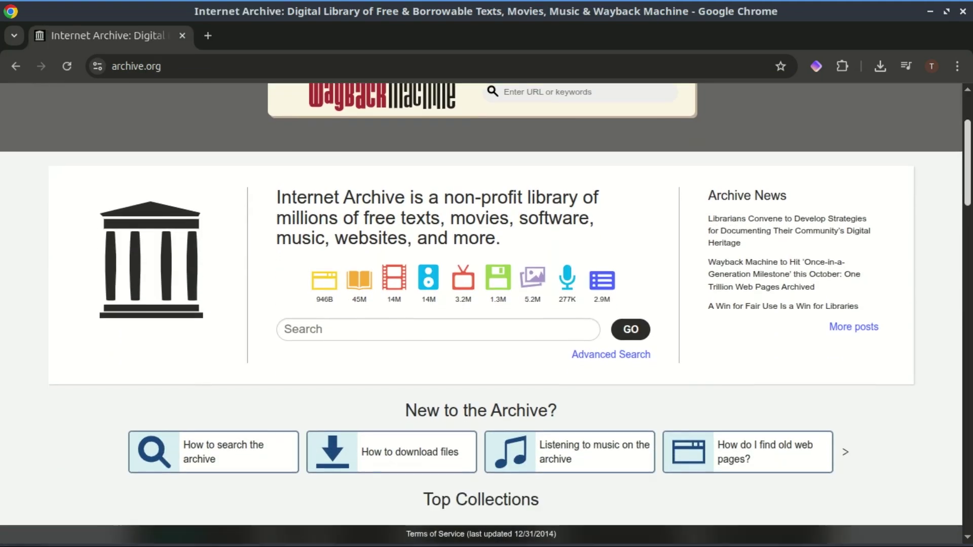
scroll(487, 304, down, 1)
scroll(487, 304, down, 1)
scroll(487, 304, down, 2)
scroll(487, 304, down, 5)
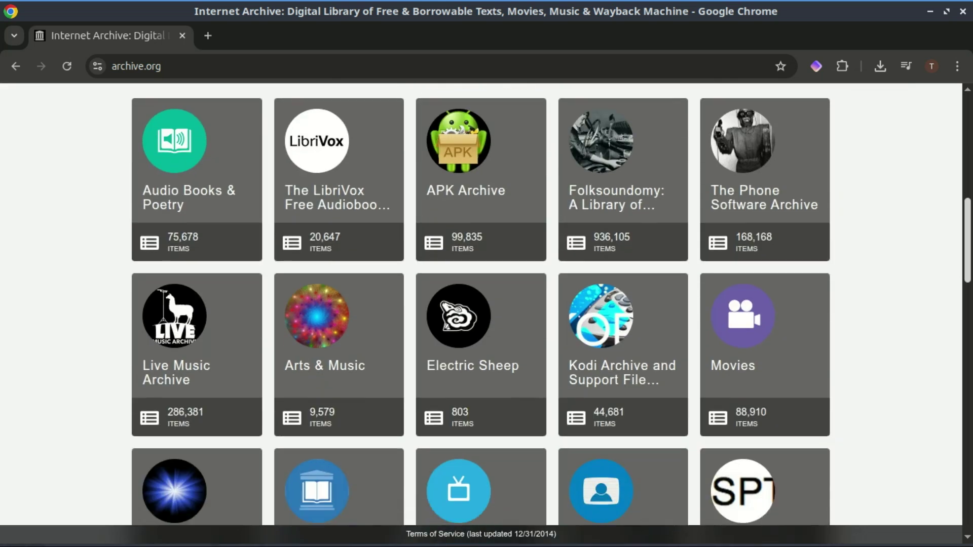
scroll(486, 304, down, 6)
scroll(487, 304, down, 2)
scroll(940, 133, up, 3)
scroll(940, 133, up, 10)
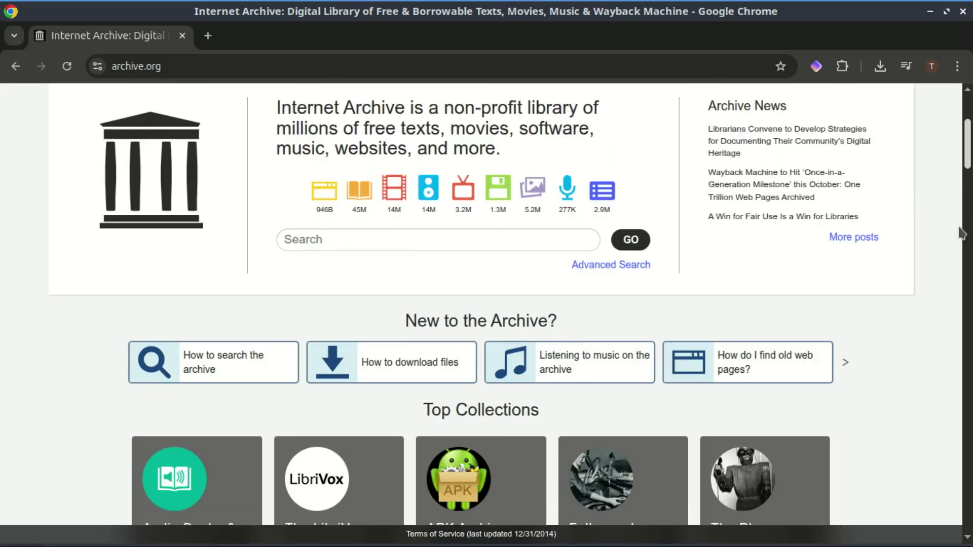
scroll(940, 133, up, 4)
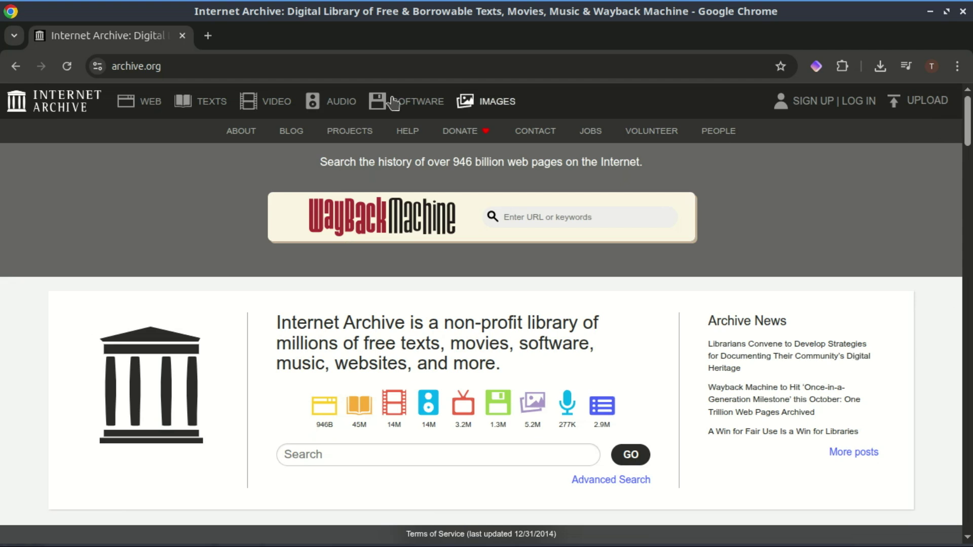
Browse the Top Collections again, then return toward the Wayback Machine search.
scroll(305, 101, down, 1)
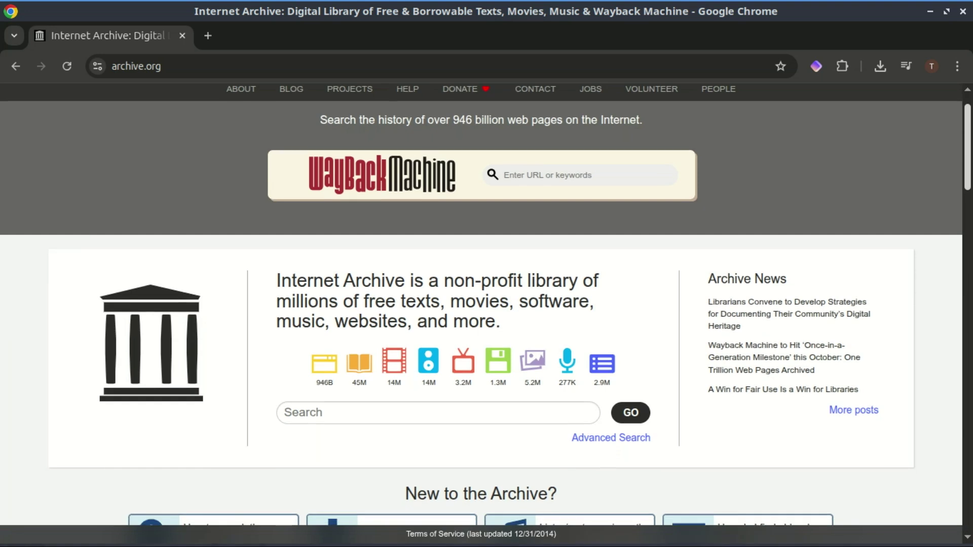
scroll(481, 304, down, 3)
scroll(481, 304, down, 2)
scroll(481, 305, down, 3)
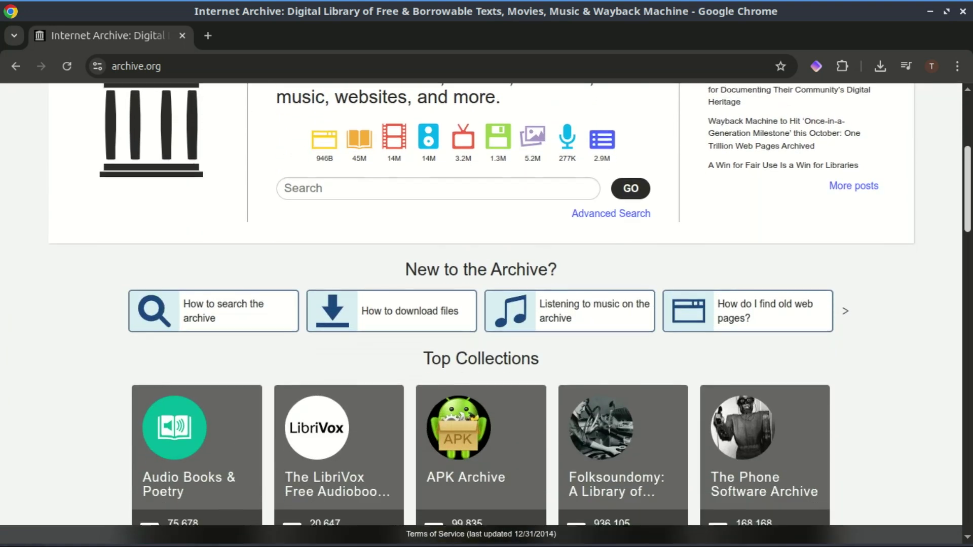
scroll(481, 304, down, 3)
scroll(481, 304, down, 4)
scroll(481, 304, down, 5)
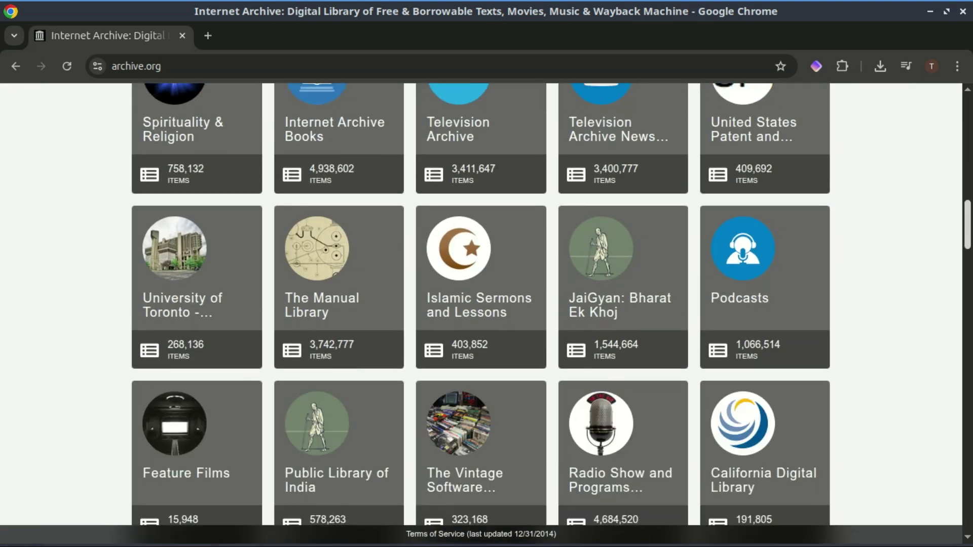
scroll(940, 152, up, 7)
scroll(940, 152, up, 15)
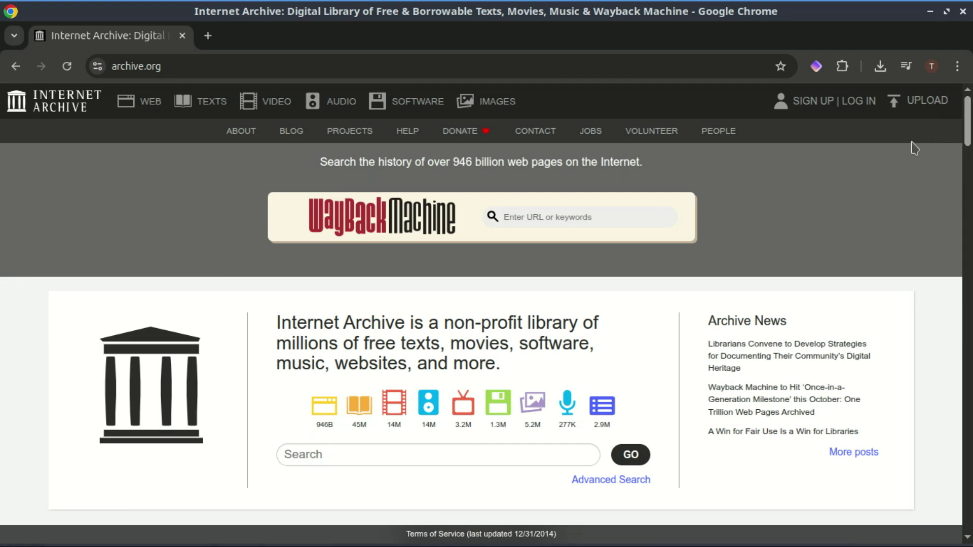
Load linuxtracker.org and browse its Last Upload table, then bring up Ubuntu's alternative downloads.
click(301, 70)
text(linuxtracker.org)
key(Return)
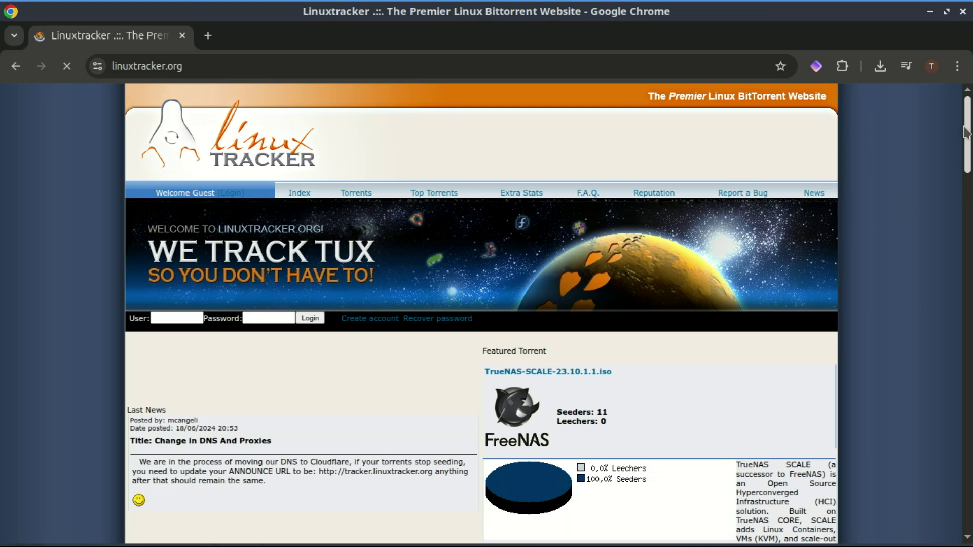
scroll(967, 132, down, 7)
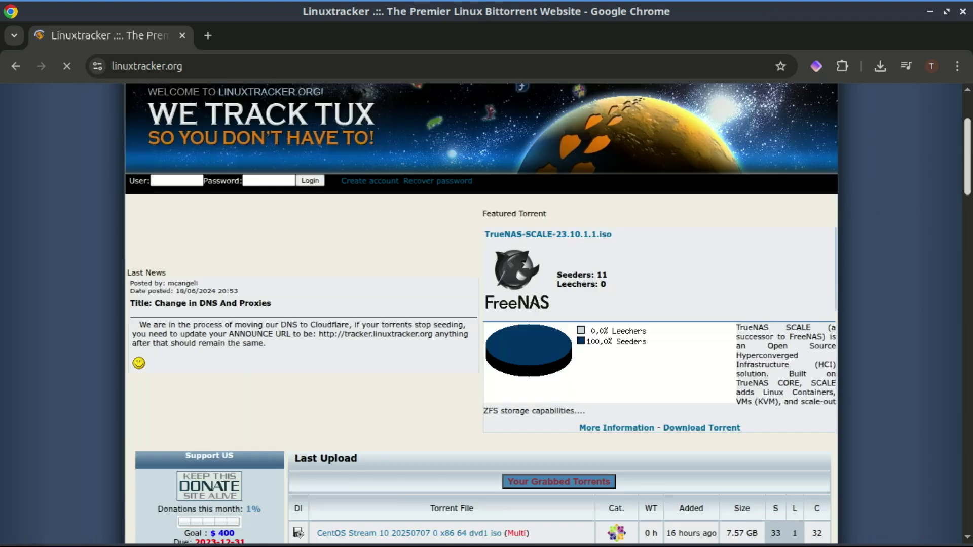
scroll(557, 315, down, 1)
scroll(558, 314, down, 2)
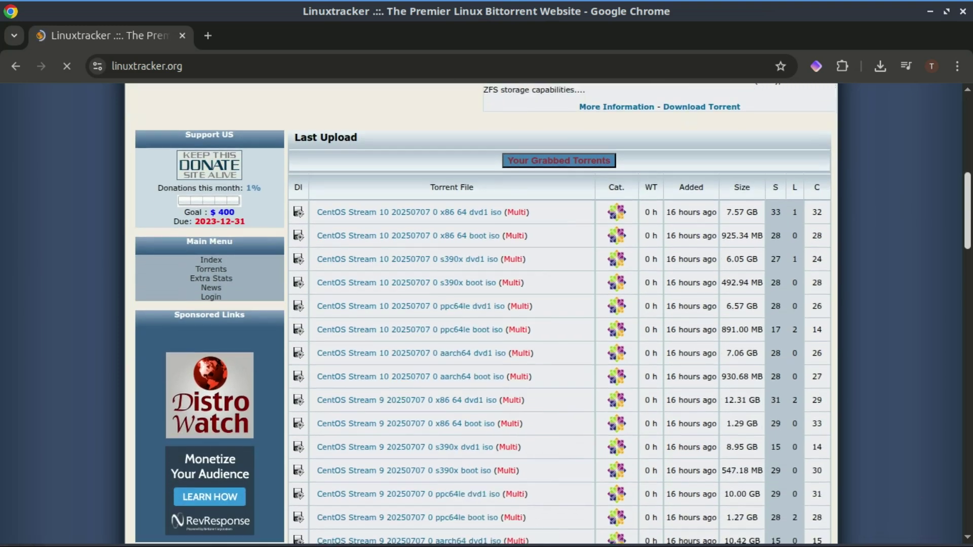
scroll(558, 314, down, 4)
scroll(558, 315, down, 3)
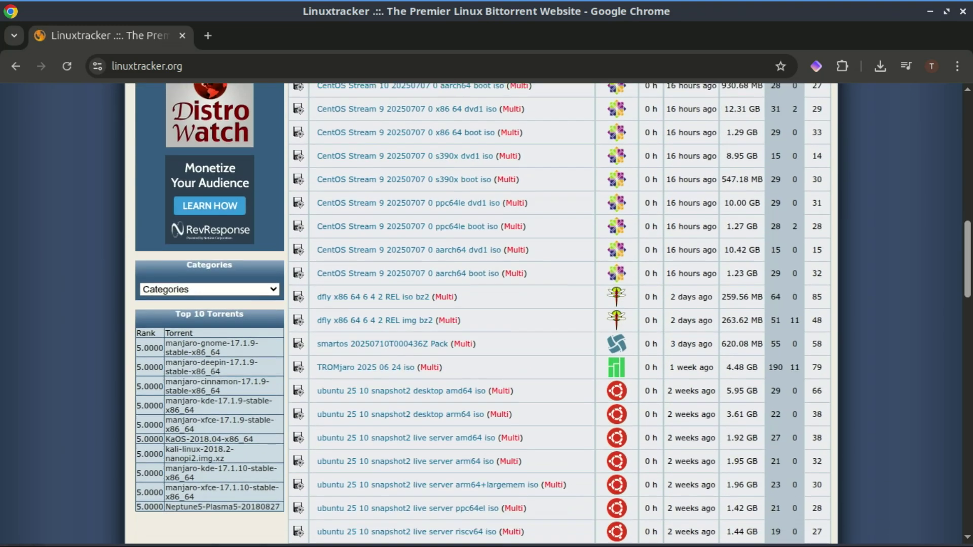
scroll(557, 314, down, 1)
scroll(557, 314, down, 1)
mouse_move(967, 320)
mouse_down()
mouse_move(966, 366)
mouse_move(966, 344)
mouse_up()
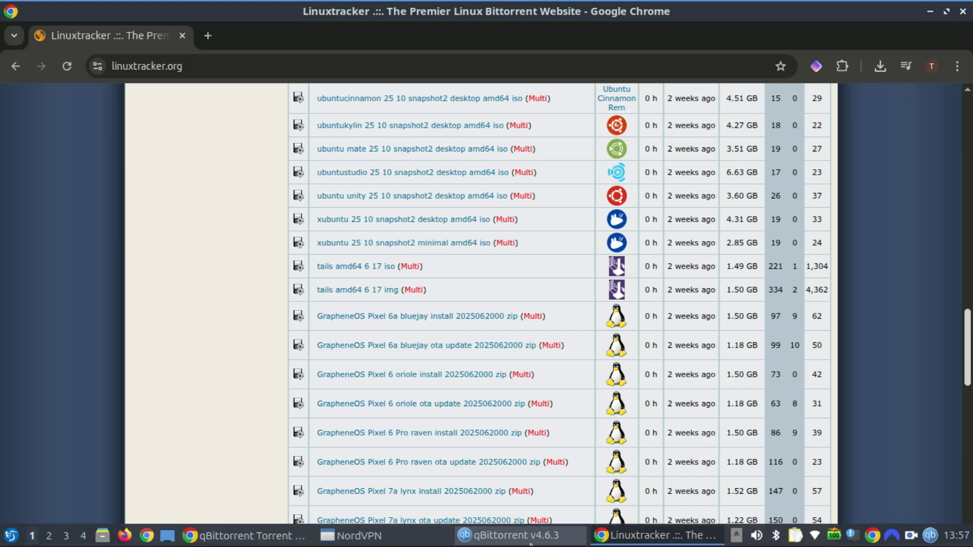
click(243, 535)
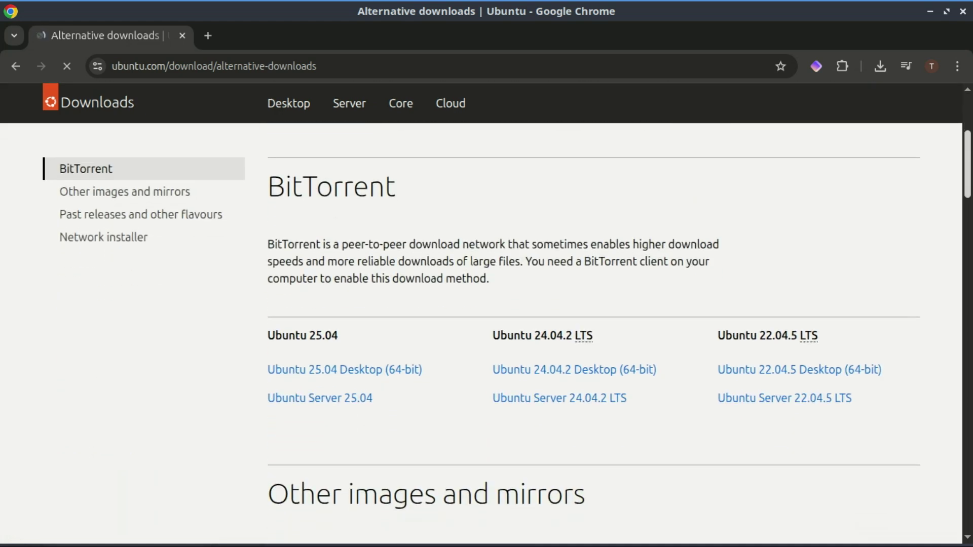
Download the Ubuntu 25.04 Desktop (64-bit) torrent file from the BitTorrent links.
click(395, 374)
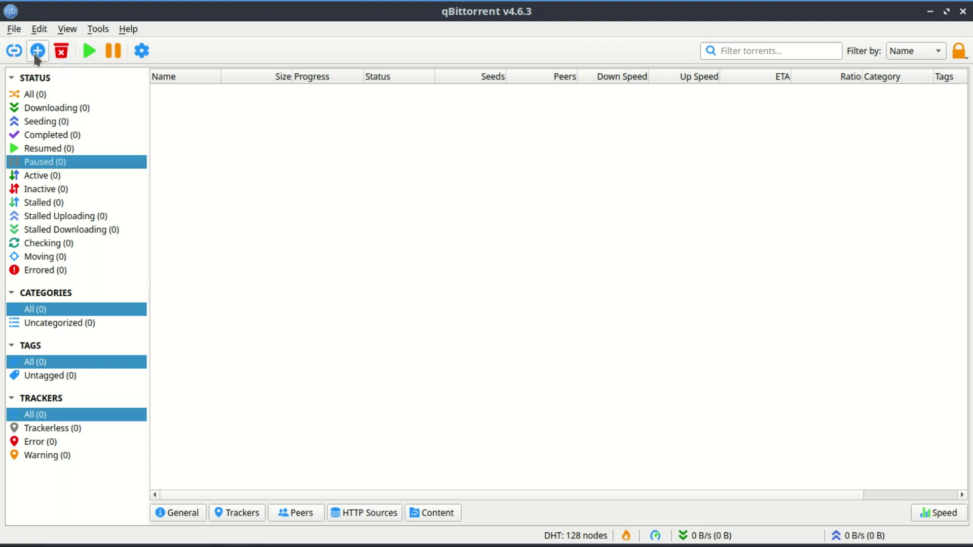
Add the Ubuntu 25.04 .torrent file from Downloads, saving the ISO to the Downloads folder.
click(37, 54)
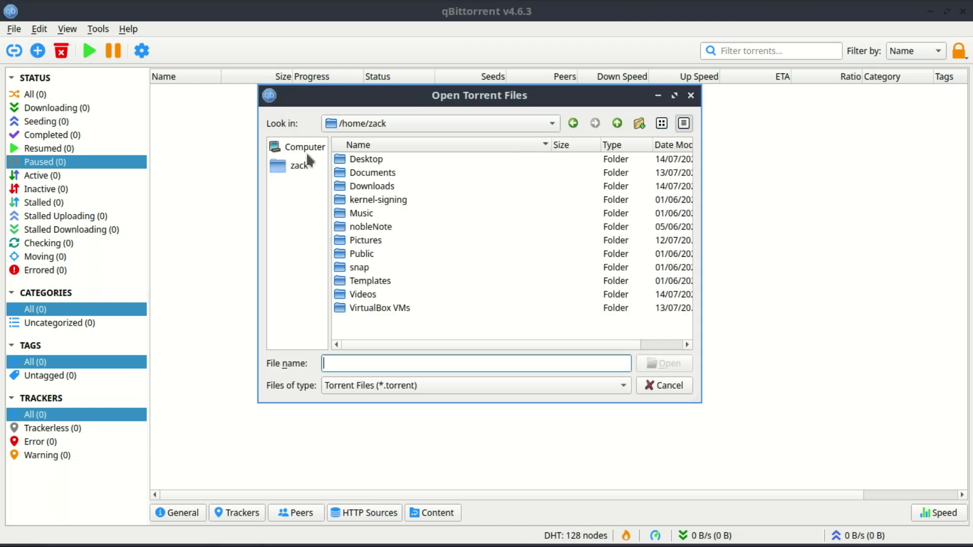
click(295, 166)
click(367, 191)
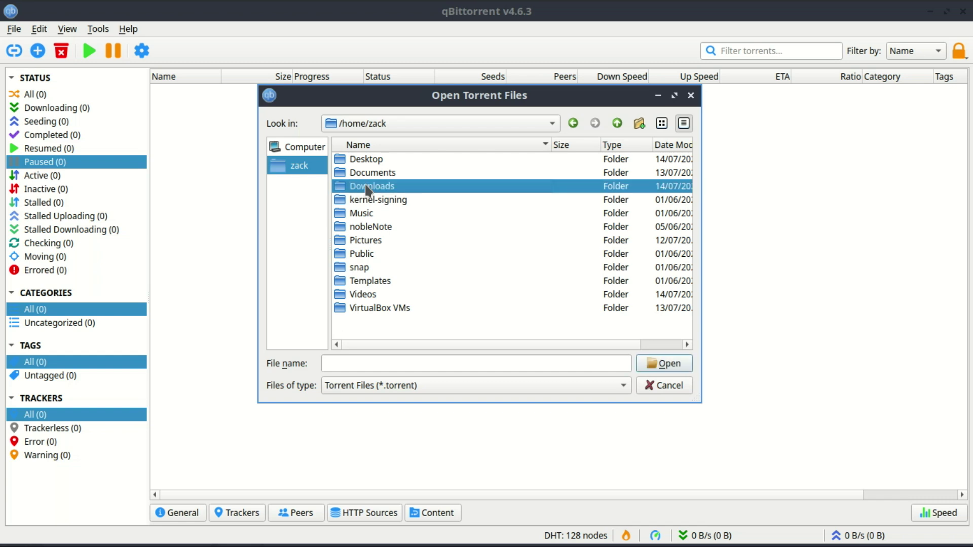
double_click(367, 190)
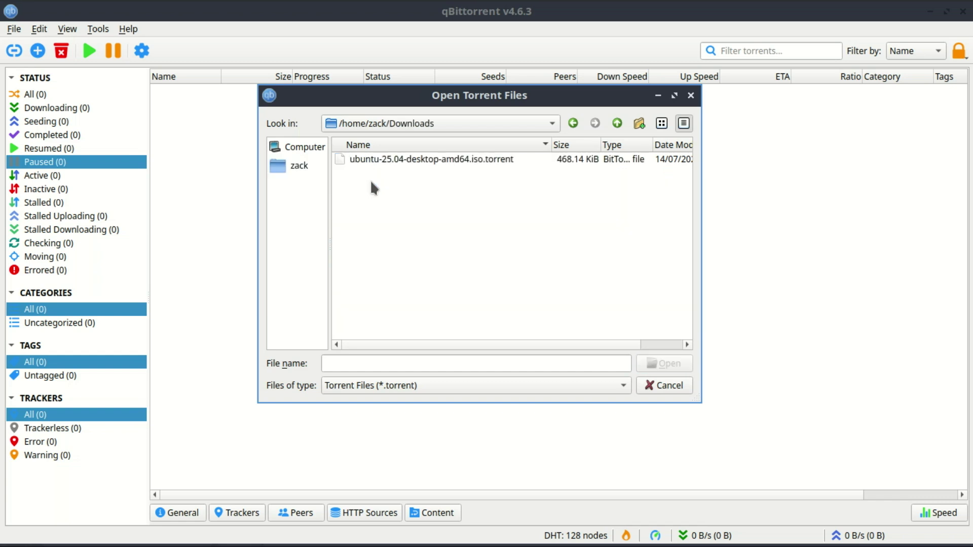
click(394, 160)
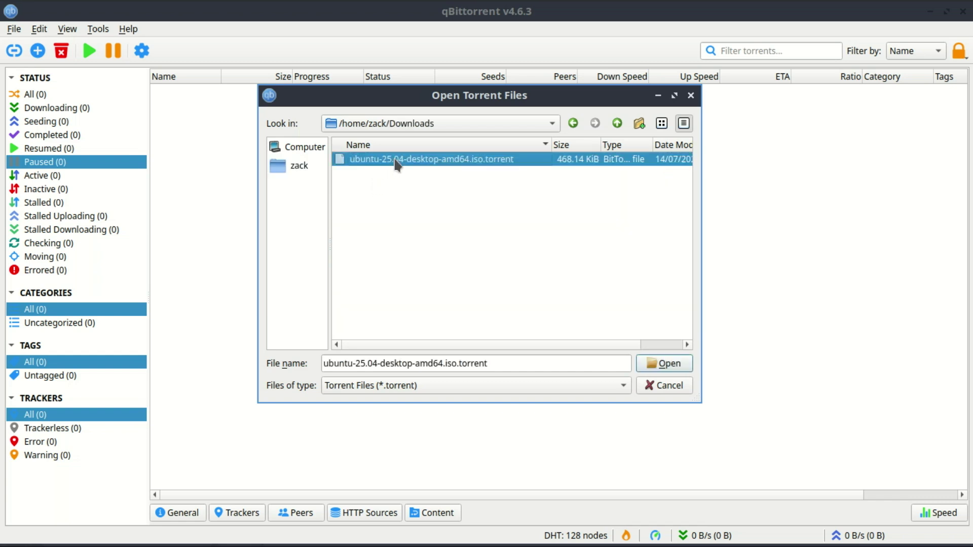
double_click(395, 159)
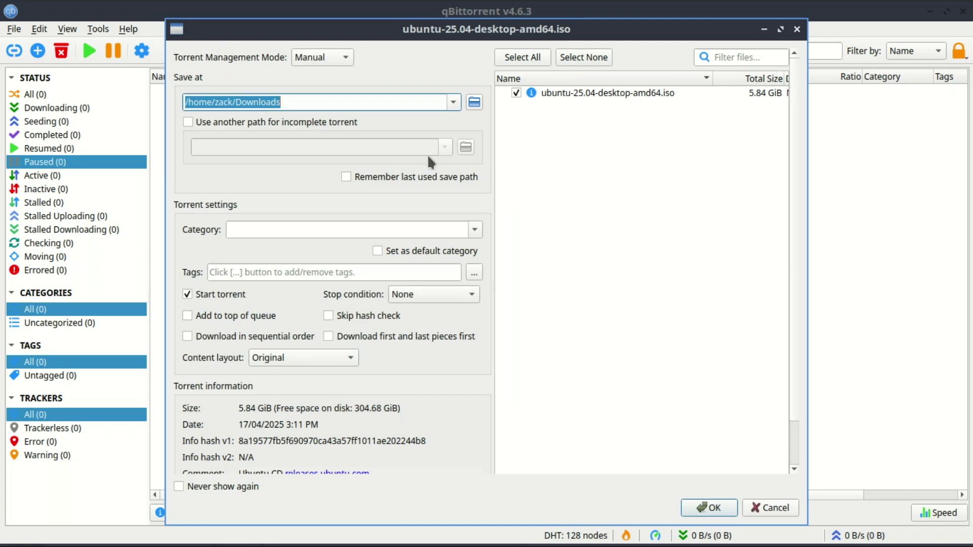
click(397, 102)
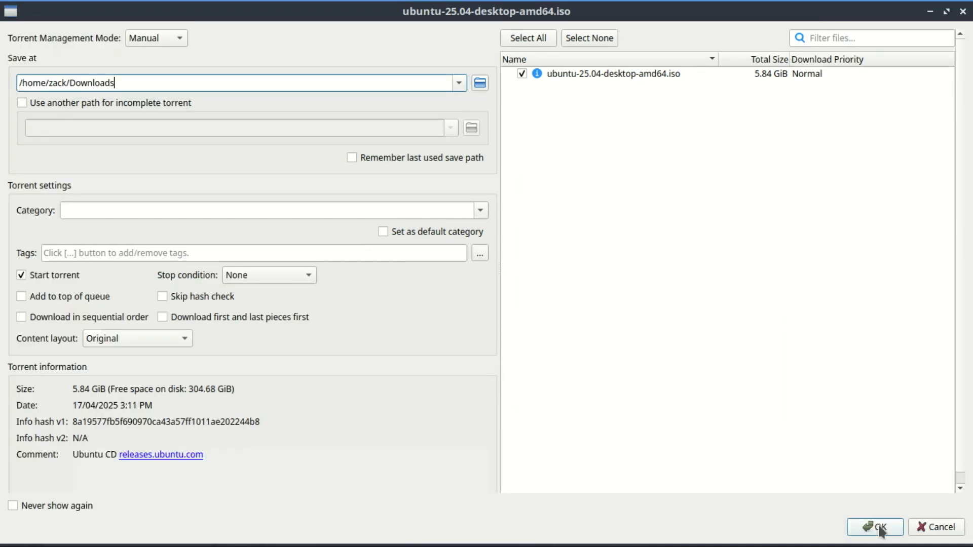
click(880, 528)
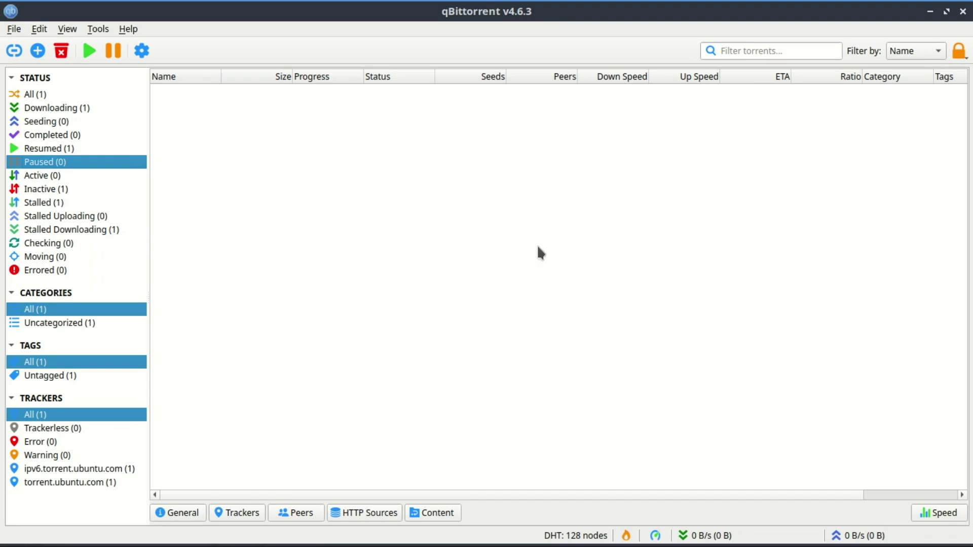
Check the Ubuntu 5.84 GiB torrent under the Downloading filter, then view the empty Seeding list.
click(74, 110)
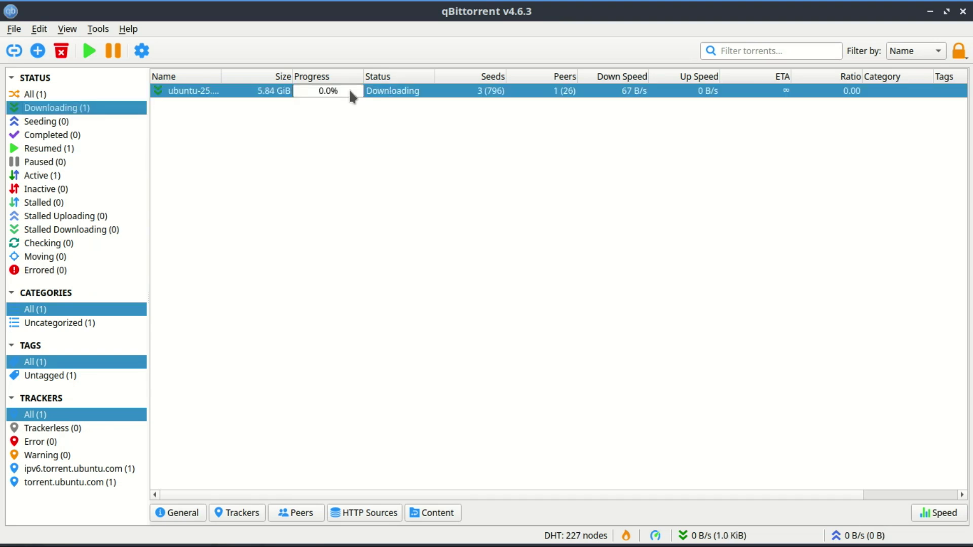
click(361, 111)
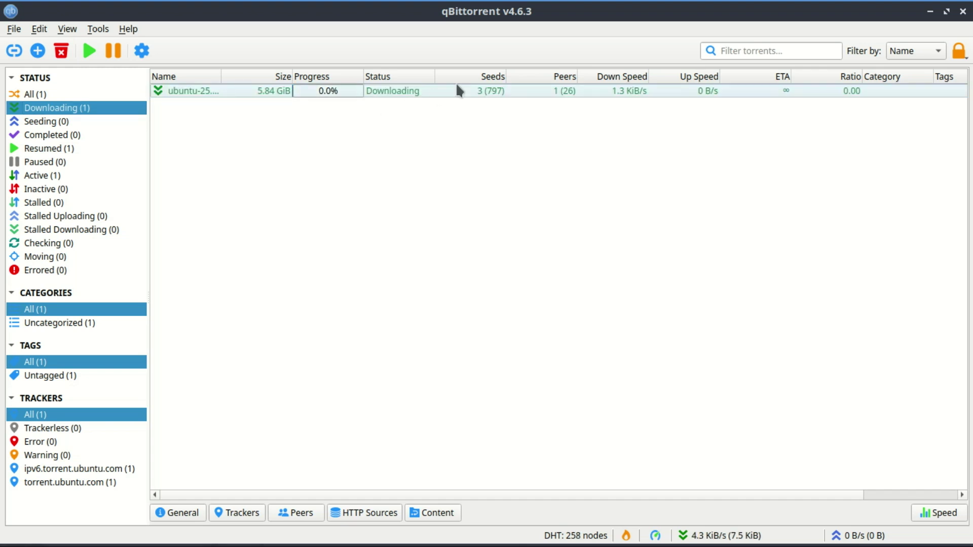
click(492, 90)
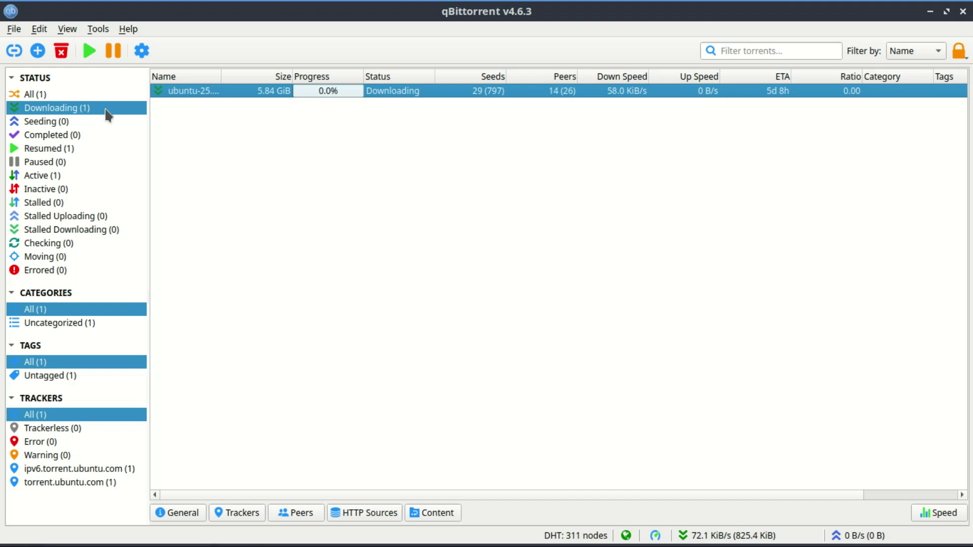
click(57, 127)
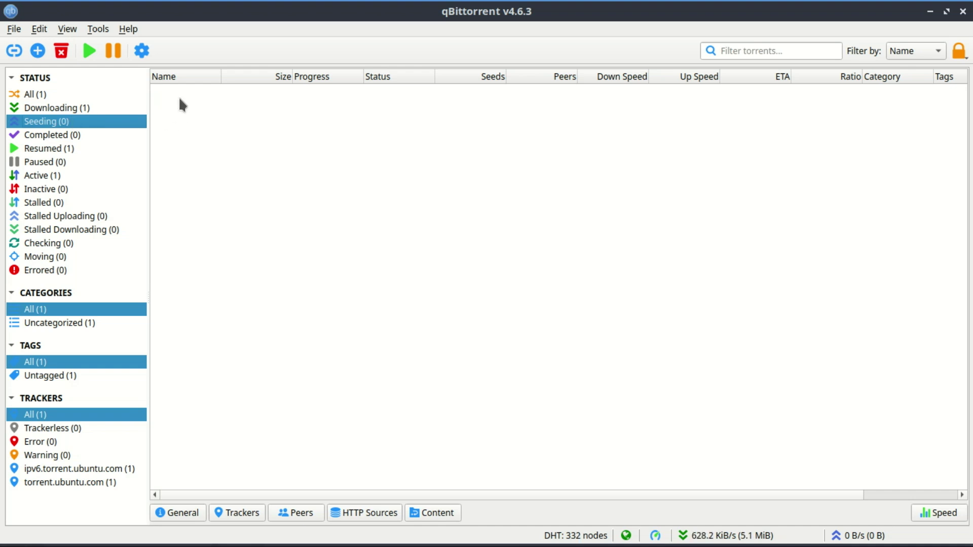
Cycle the Status filter through Completed and Downloading back to All torrents.
click(79, 138)
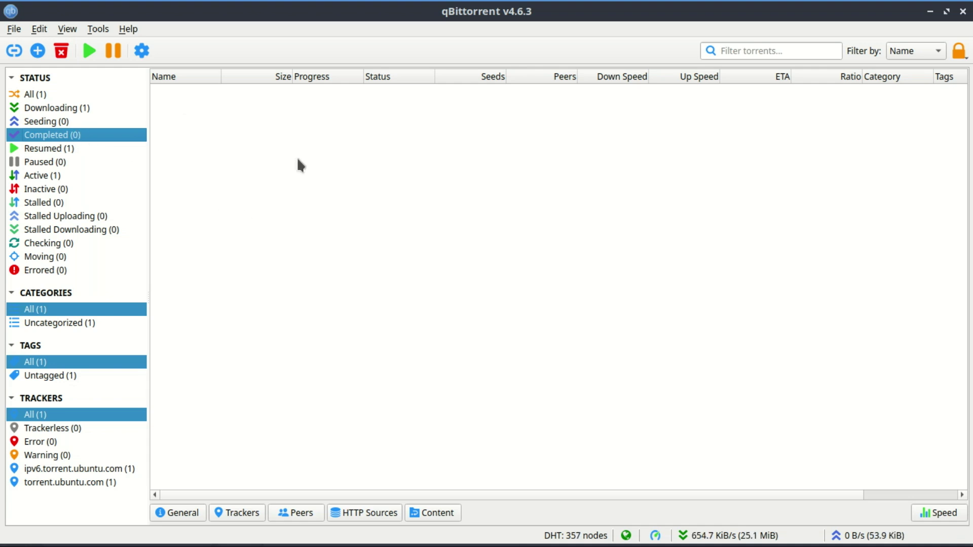
click(71, 106)
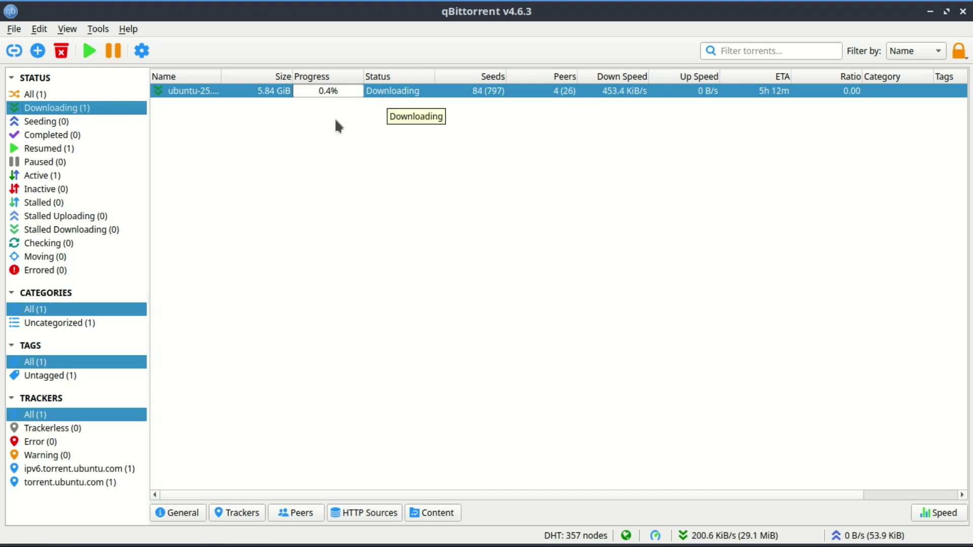
click(46, 95)
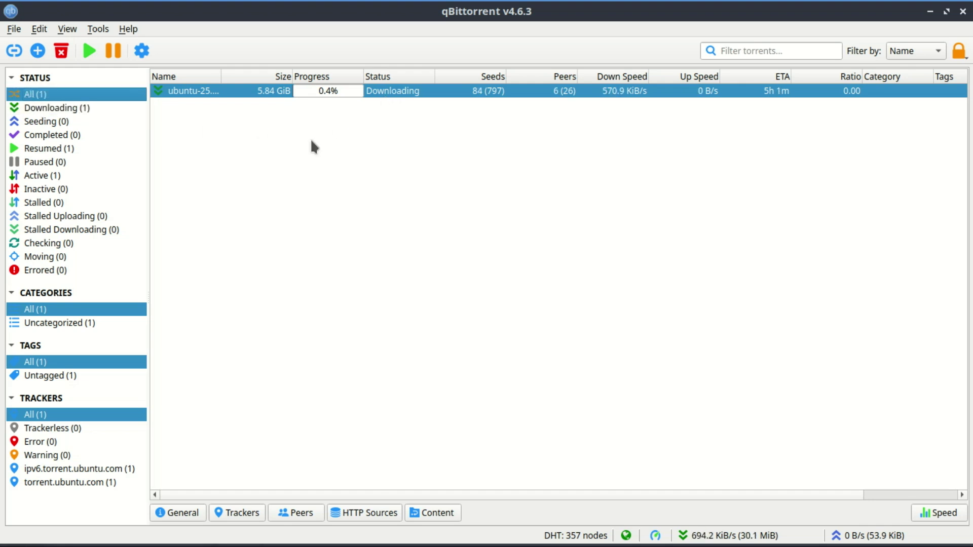